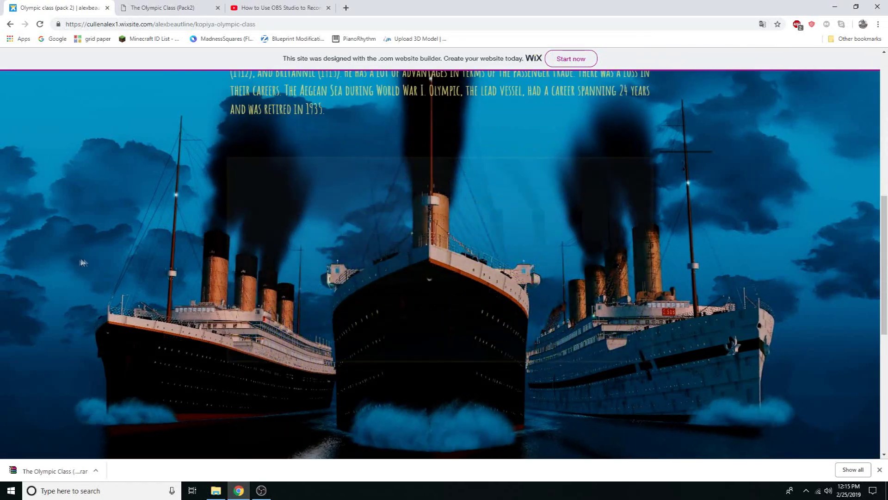
Scroll up and down through the Olympic Class page to review its contents.
{"action": "scroll", "coordinate": [144, 253], "scroll_direction": "down", "scroll_amount": 1}
{"action": "scroll", "coordinate": [149, 236], "scroll_direction": "down", "scroll_amount": 10}
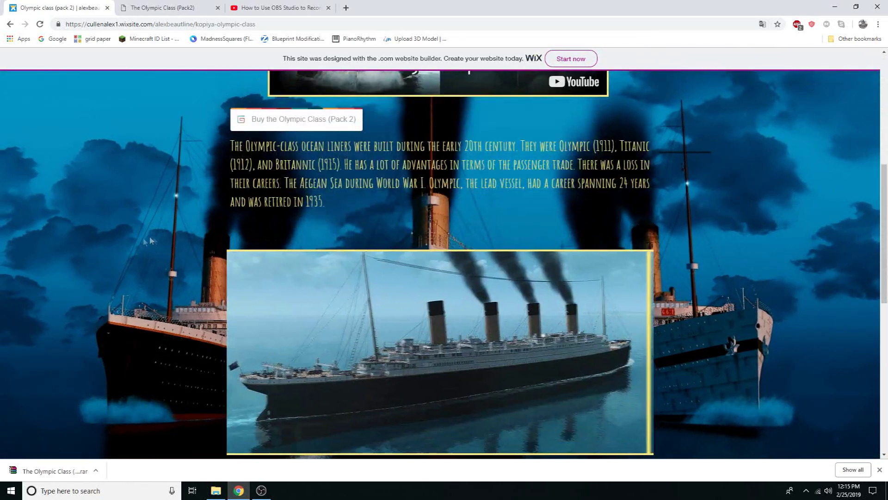
{"action": "scroll", "coordinate": [313, 196], "scroll_direction": "up", "scroll_amount": 7}
{"action": "scroll", "coordinate": [313, 196], "scroll_direction": "up", "scroll_amount": 5}
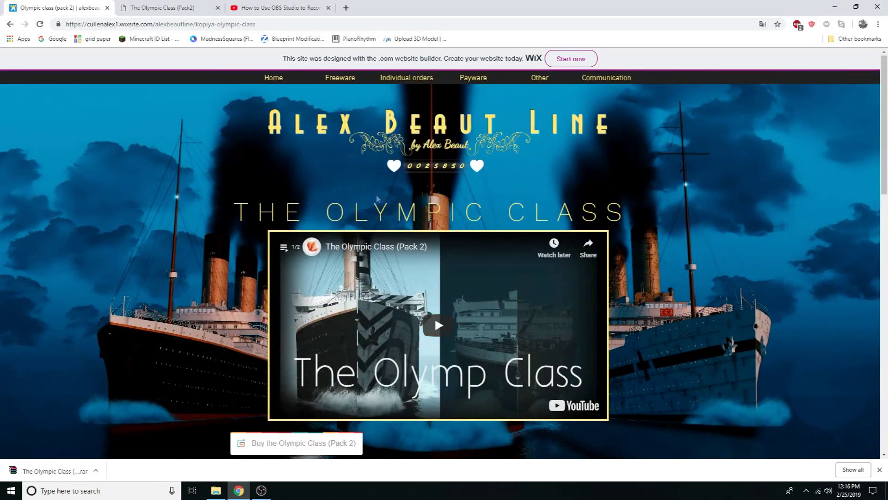
{"action": "scroll", "coordinate": [609, 269], "scroll_direction": "down", "scroll_amount": 6}
{"action": "scroll", "coordinate": [118, 184], "scroll_direction": "up", "scroll_amount": 4}
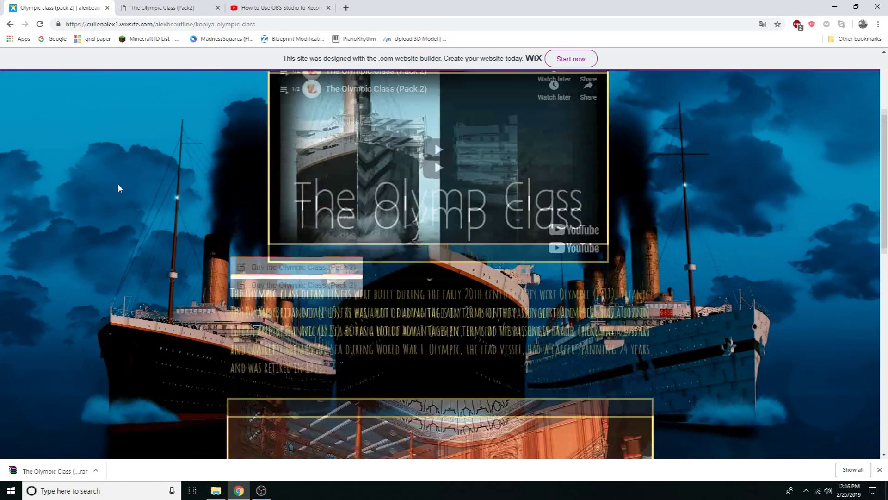
{"action": "scroll", "coordinate": [213, 140], "scroll_direction": "down", "scroll_amount": 1}
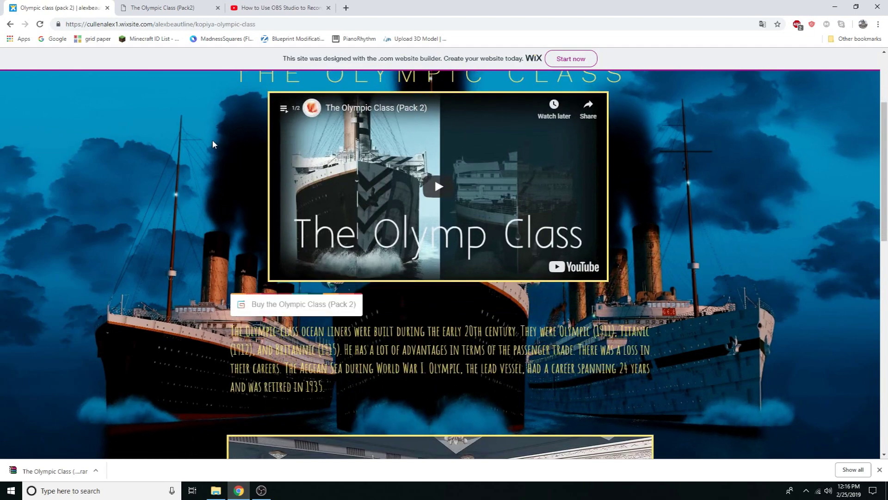
{"action": "scroll", "coordinate": [213, 141], "scroll_direction": "down", "scroll_amount": 3}
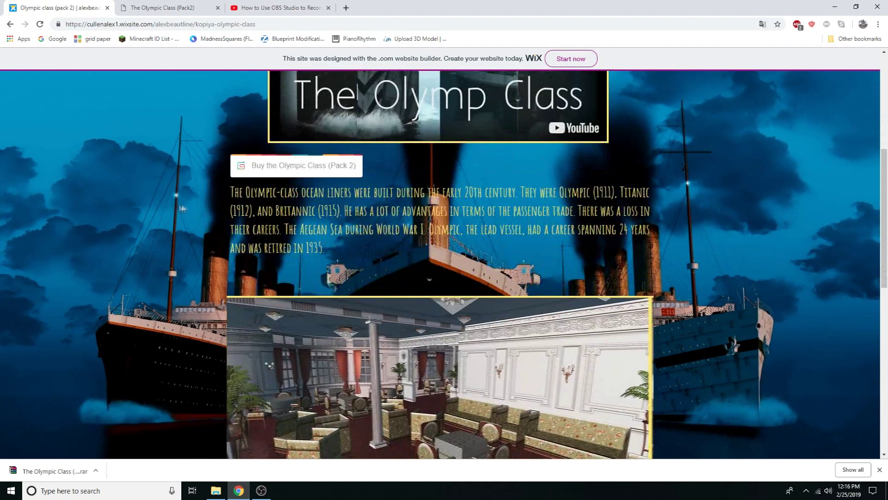
{"action": "scroll", "coordinate": [213, 141], "scroll_direction": "up", "scroll_amount": 6}
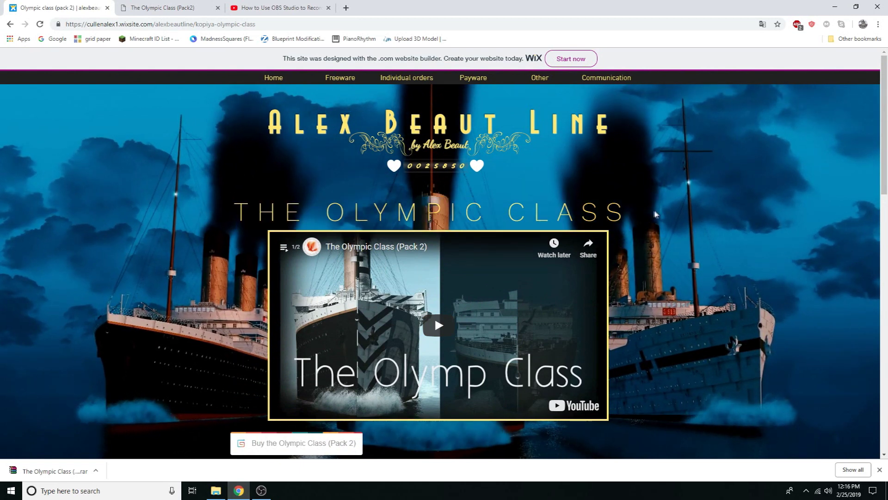
{"action": "scroll", "coordinate": [220, 175], "scroll_direction": "down", "scroll_amount": 4}
{"action": "scroll", "coordinate": [221, 176], "scroll_direction": "down", "scroll_amount": 3}
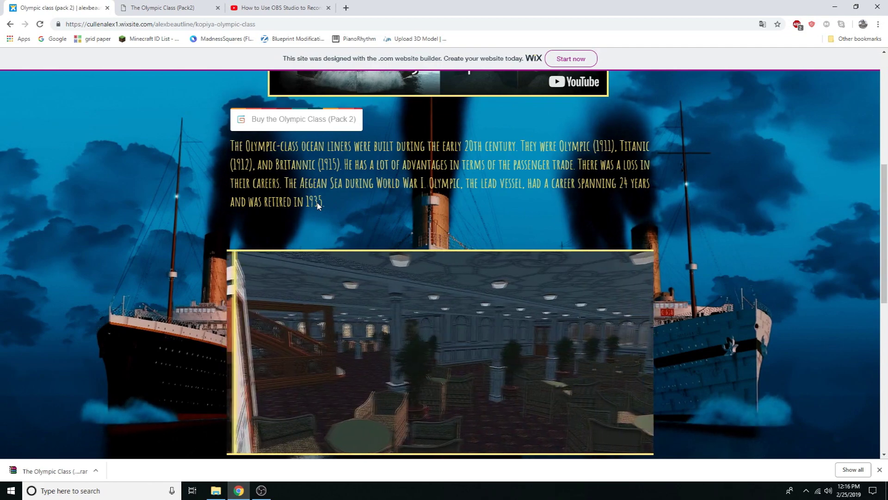
{"action": "scroll", "coordinate": [356, 204], "scroll_direction": "up", "scroll_amount": 7}
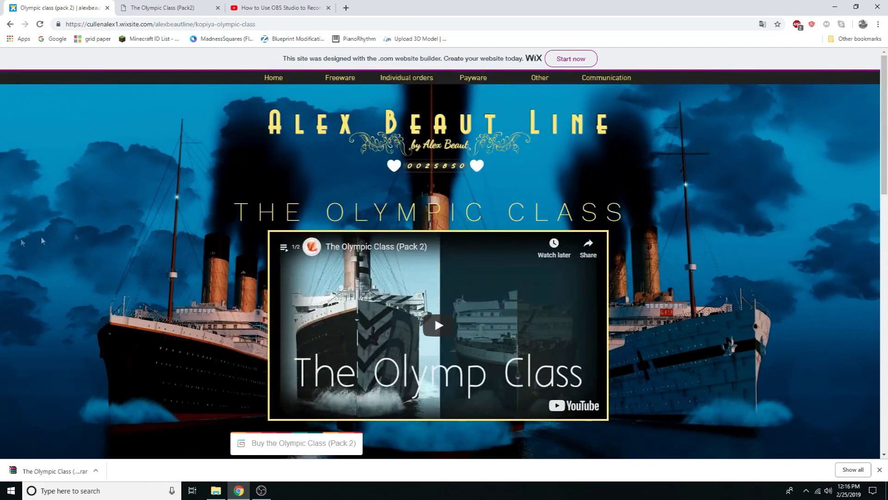
{"action": "scroll", "coordinate": [420, 276], "scroll_direction": "down", "scroll_amount": 7}
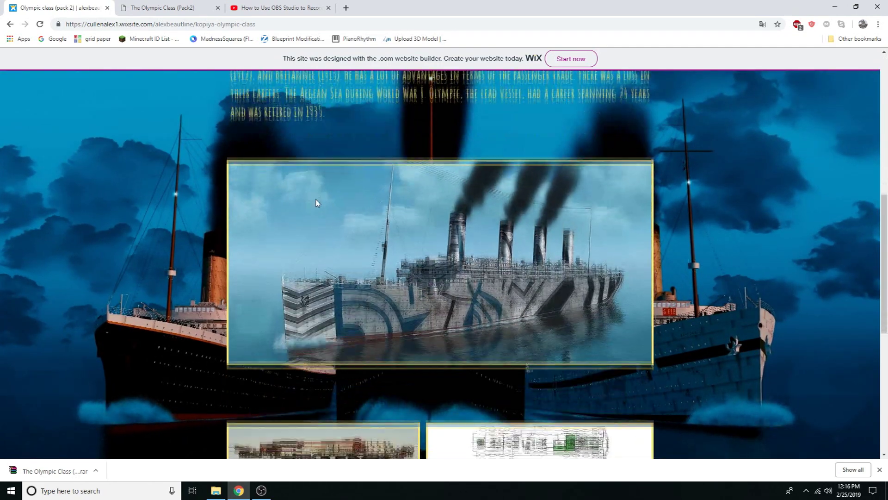
{"action": "scroll", "coordinate": [318, 203], "scroll_direction": "down", "scroll_amount": 2}
{"action": "scroll", "coordinate": [318, 203], "scroll_direction": "down", "scroll_amount": 5}
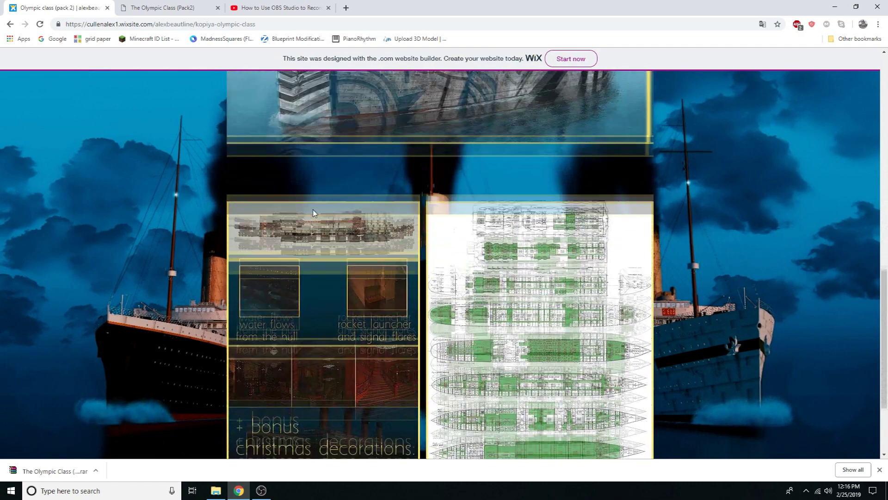
{"action": "scroll", "coordinate": [313, 209], "scroll_direction": "up", "scroll_amount": 8}
{"action": "scroll", "coordinate": [376, 214], "scroll_direction": "up", "scroll_amount": 2}
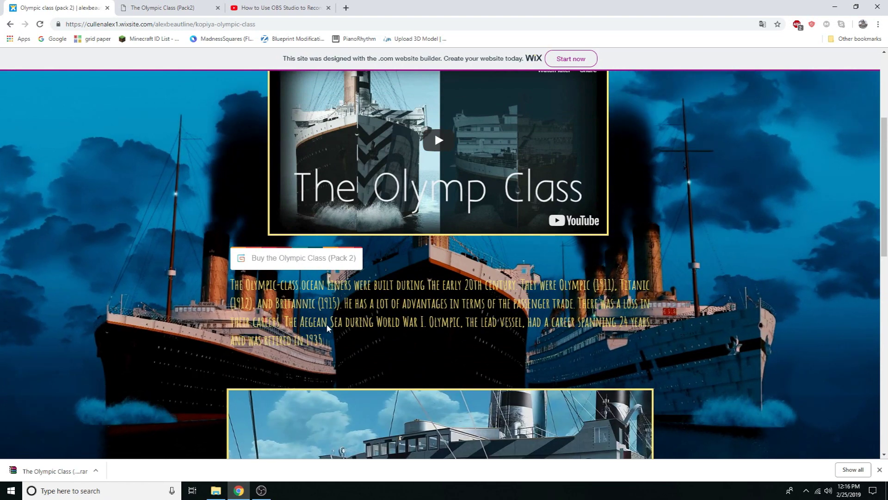
{"action": "scroll", "coordinate": [324, 330], "scroll_direction": "down", "scroll_amount": 6}
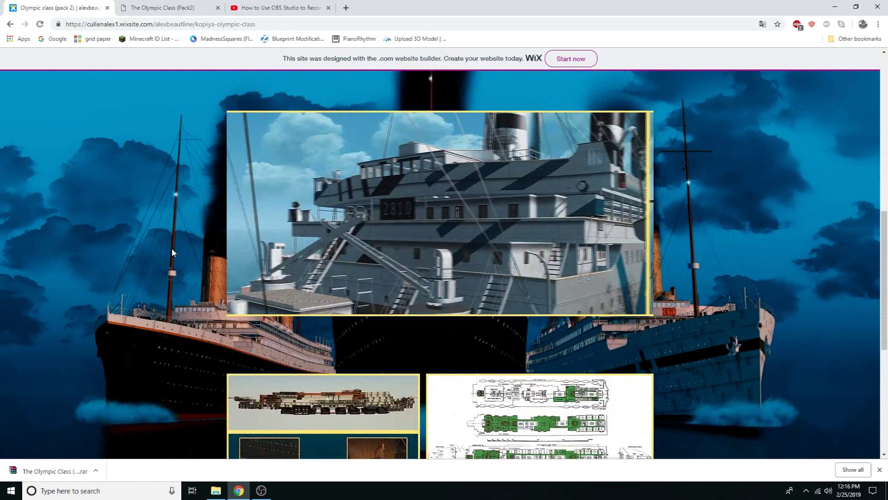
{"action": "scroll", "coordinate": [251, 249], "scroll_direction": "down", "scroll_amount": 1}
{"action": "scroll", "coordinate": [361, 255], "scroll_direction": "up", "scroll_amount": 7}
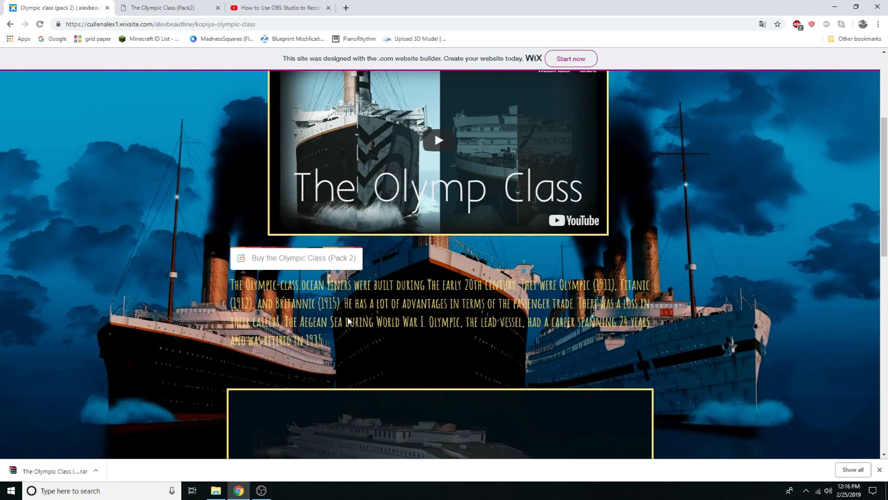
{"action": "scroll", "coordinate": [296, 332], "scroll_direction": "down", "scroll_amount": 5}
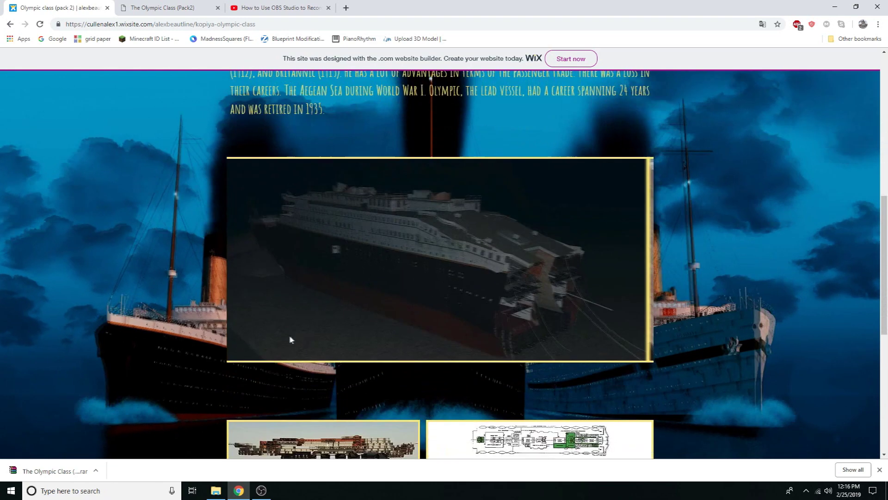
{"action": "scroll", "coordinate": [281, 339], "scroll_direction": "up", "scroll_amount": 3}
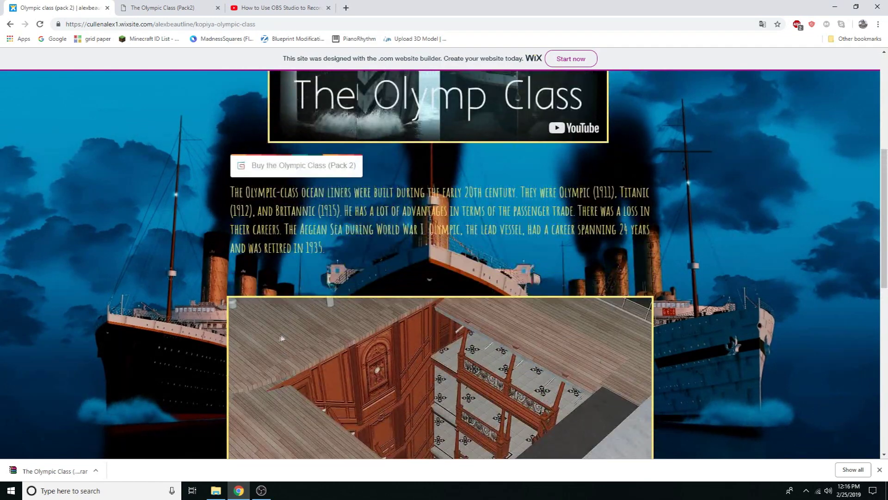
{"action": "scroll", "coordinate": [286, 337], "scroll_direction": "up", "scroll_amount": 3}
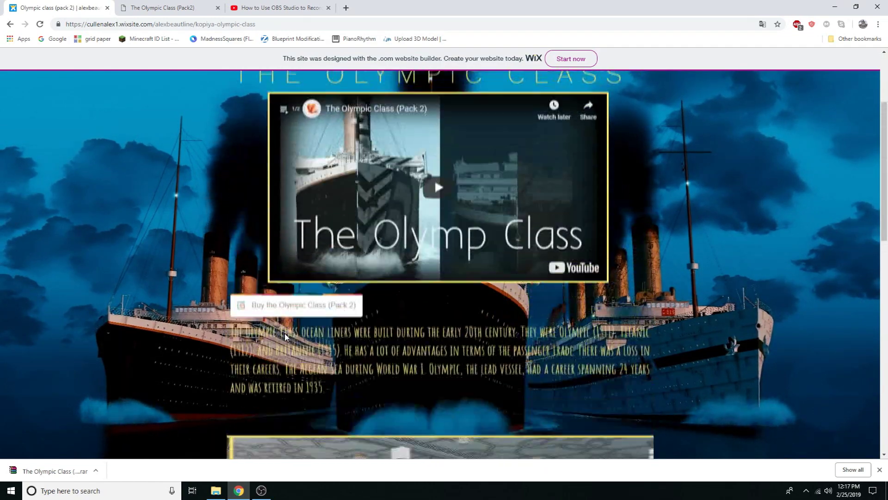
{"action": "scroll", "coordinate": [336, 352], "scroll_direction": "down", "scroll_amount": 5}
{"action": "scroll", "coordinate": [319, 397], "scroll_direction": "up", "scroll_amount": 8}
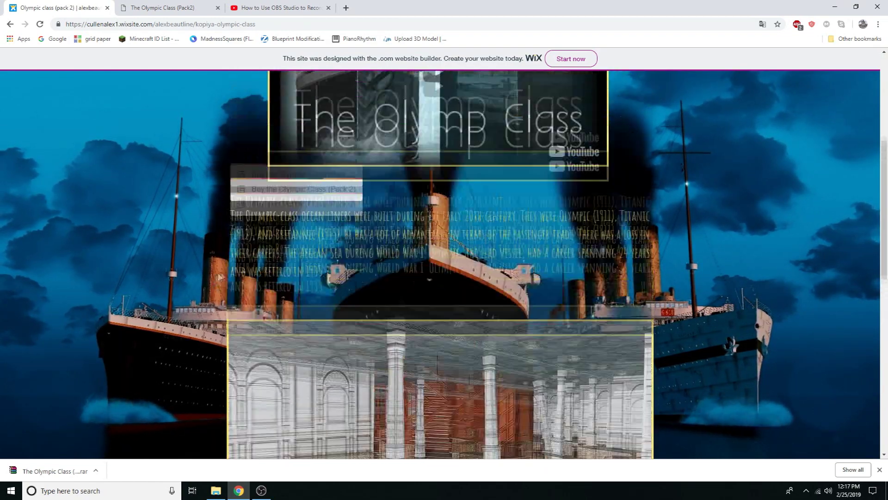
{"action": "scroll", "coordinate": [312, 412], "scroll_direction": "down", "scroll_amount": 5}
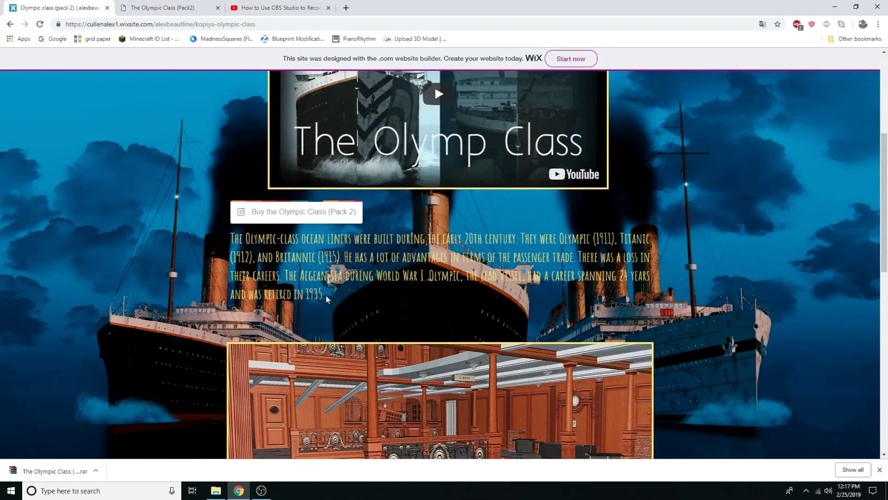
{"action": "scroll", "coordinate": [338, 304], "scroll_direction": "down", "scroll_amount": 5}
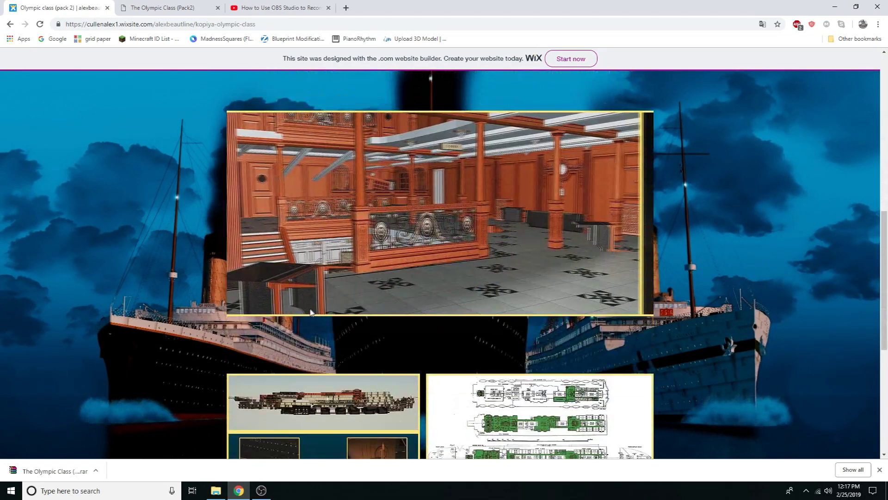
{"action": "scroll", "coordinate": [181, 298], "scroll_direction": "up", "scroll_amount": 4}
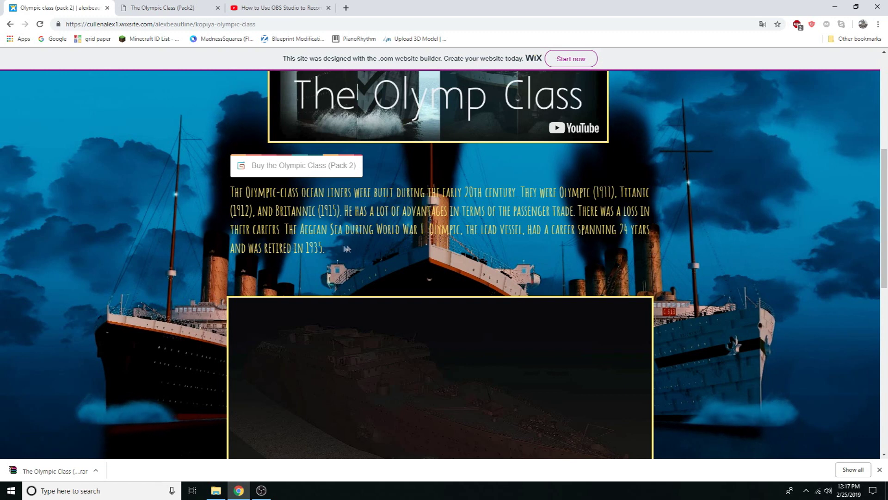
{"action": "scroll", "coordinate": [181, 299], "scroll_direction": "up", "scroll_amount": 4}
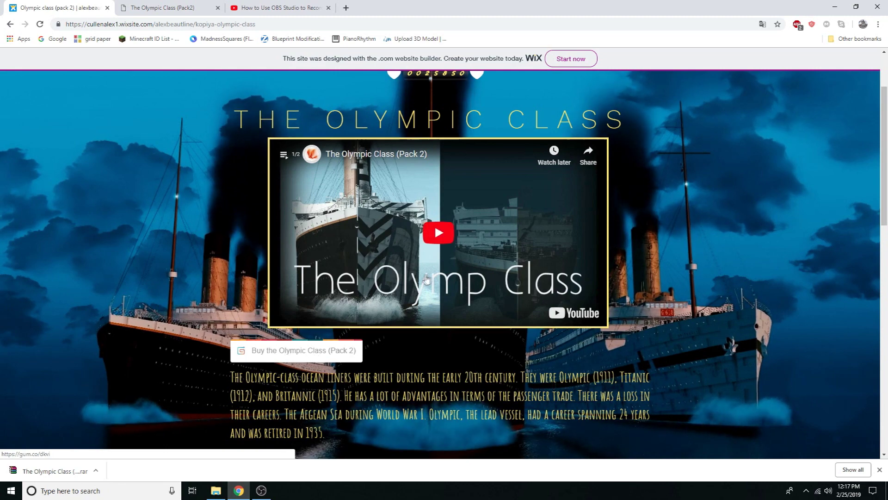
{"action": "scroll", "coordinate": [429, 278], "scroll_direction": "down", "scroll_amount": 6}
{"action": "scroll", "coordinate": [397, 291], "scroll_direction": "up", "scroll_amount": 5}
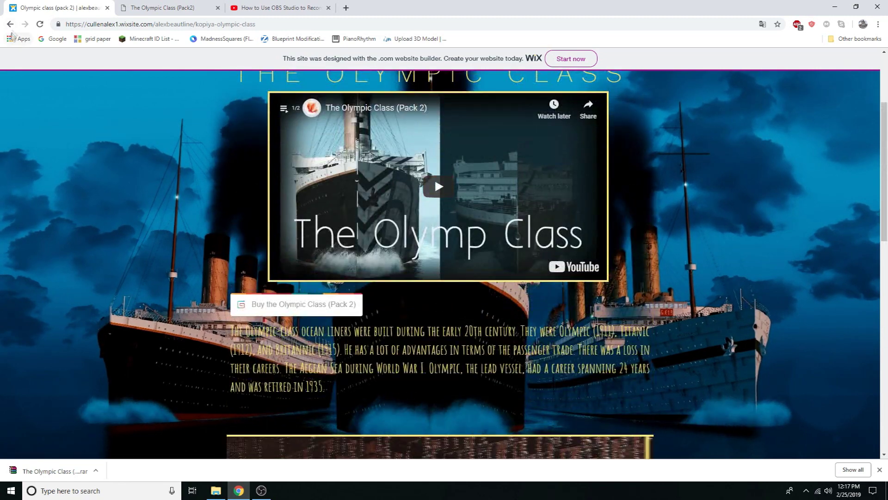
Go back to the start page and reopen the site's PayWare page from the 'alex' address suggestions.
{"action": "left_click", "coordinate": [10, 24]}
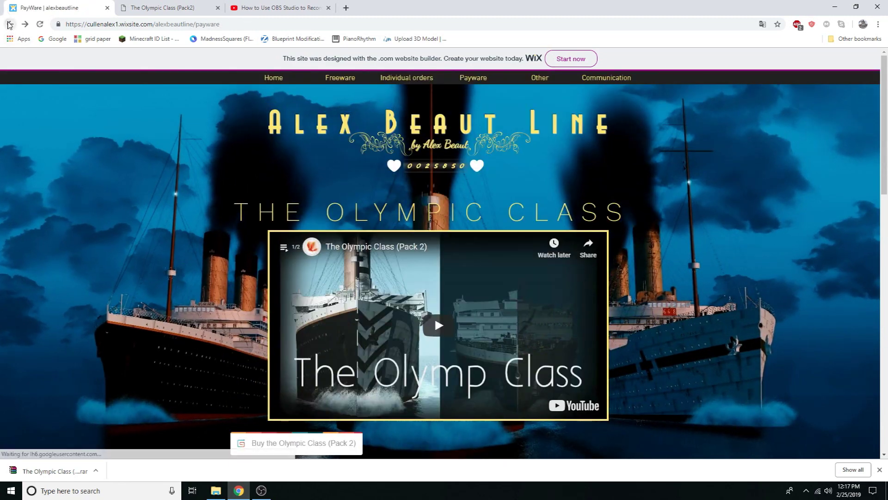
{"action": "left_click", "coordinate": [10, 24]}
{"action": "left_click", "coordinate": [142, 23]}
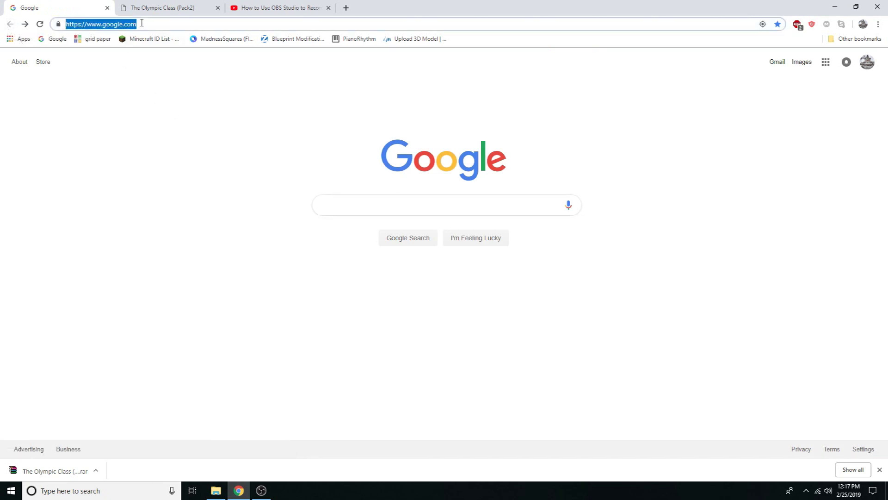
{"action": "type", "text": "alex"}
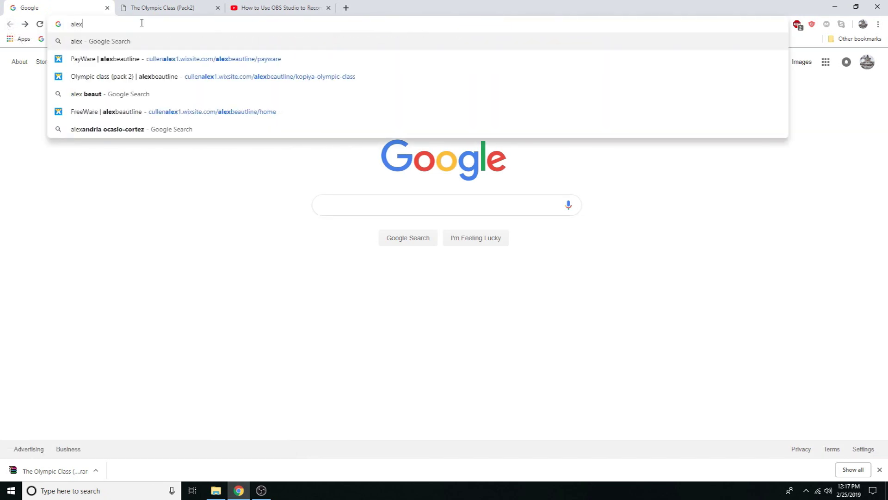
{"action": "key", "text": "Down"}
{"action": "key", "text": "Down"}
{"action": "key", "text": "Up"}
{"action": "key", "text": "Return"}
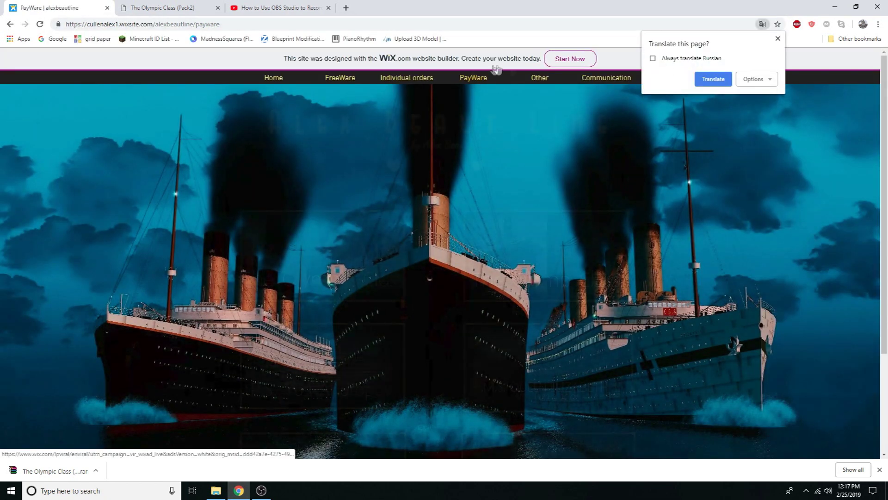
Dismiss the Translated popup and scroll the six-ship PayWare gallery down to the copyright footer.
{"action": "left_click", "coordinate": [713, 80]}
{"action": "scroll", "coordinate": [380, 241], "scroll_direction": "down", "scroll_amount": 1}
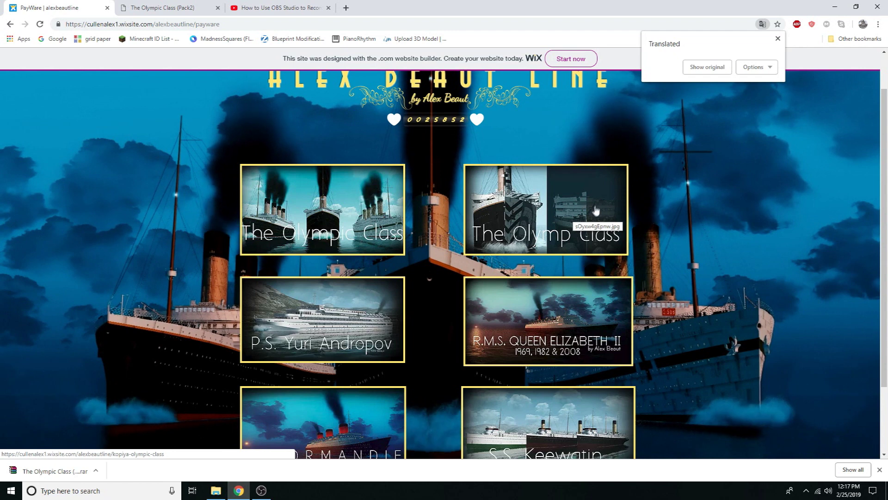
{"action": "left_click", "coordinate": [776, 38]}
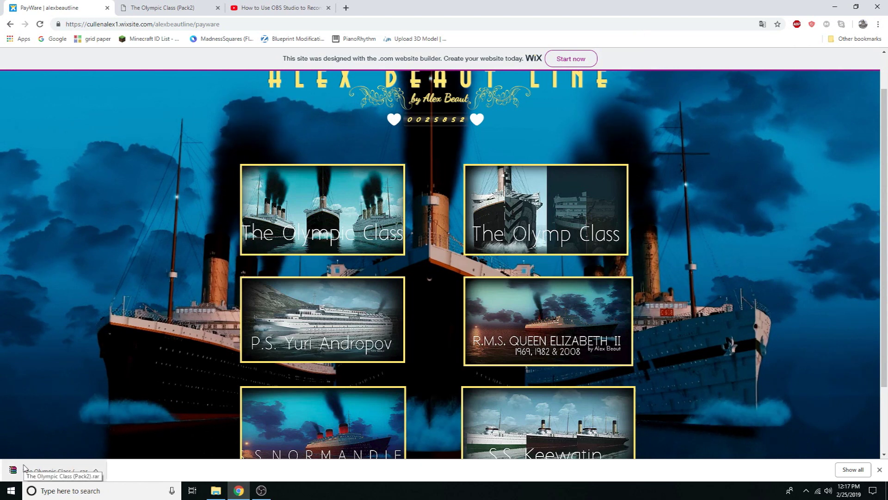
{"action": "scroll", "coordinate": [520, 233], "scroll_direction": "down", "scroll_amount": 1}
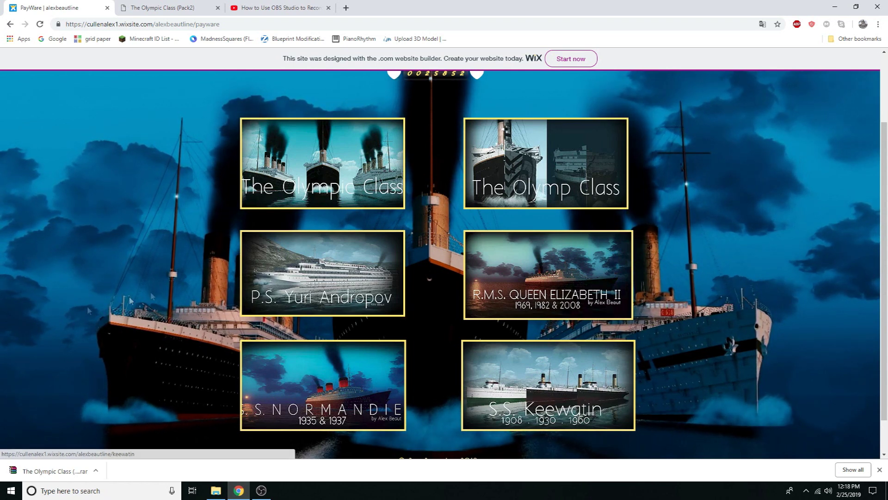
{"action": "scroll", "coordinate": [125, 407], "scroll_direction": "down", "scroll_amount": 1}
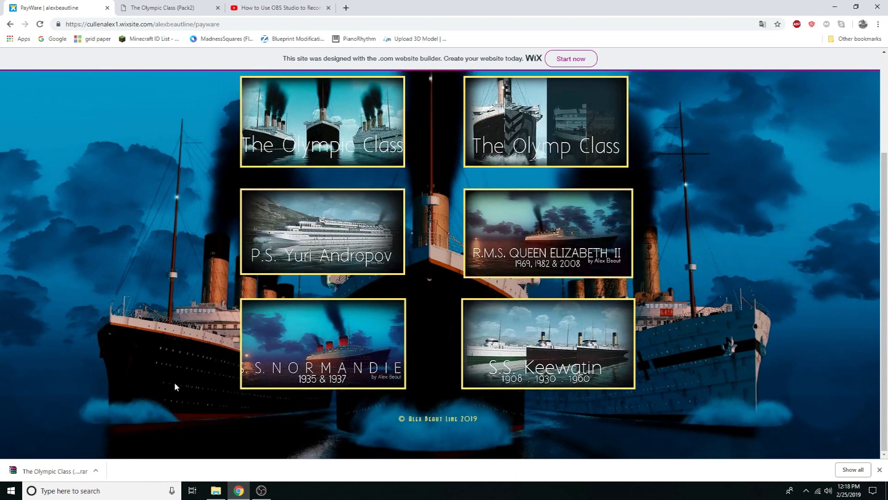
{"action": "scroll", "coordinate": [129, 402], "scroll_direction": "up", "scroll_amount": 3}
{"action": "scroll", "coordinate": [148, 373], "scroll_direction": "down", "scroll_amount": 3}
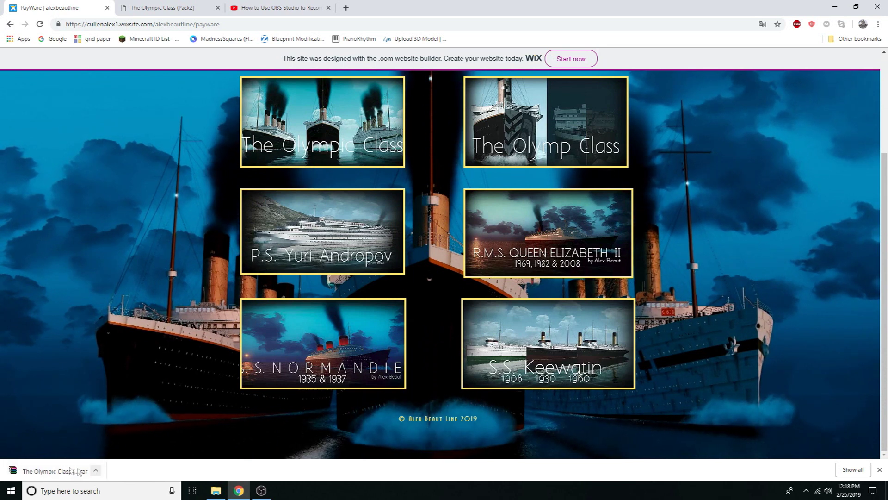
Open the downloaded The Olympic Class (Pack2).rar in WinRAR, closing the purchase reminder.
{"action": "left_click", "coordinate": [56, 472]}
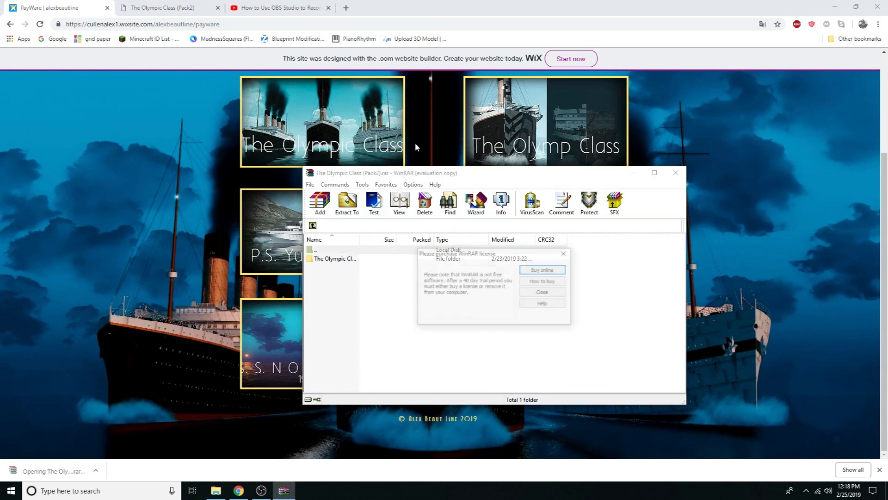
{"action": "left_click", "coordinate": [544, 293]}
{"action": "left_click_drag", "start_coordinate": [447, 172], "coordinate": [487, 127]}
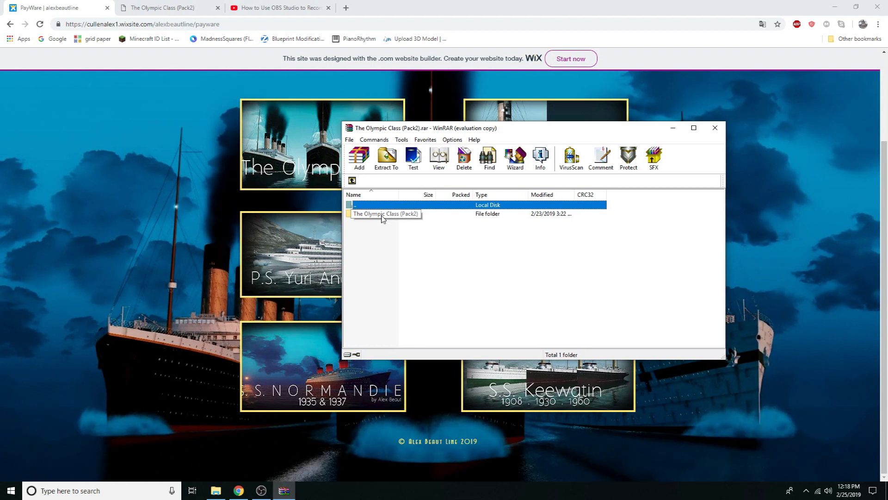
Enter The Olympic Class (Pack2) folder in the archive and open README!!!.txt.
{"action": "double_click", "coordinate": [382, 214]}
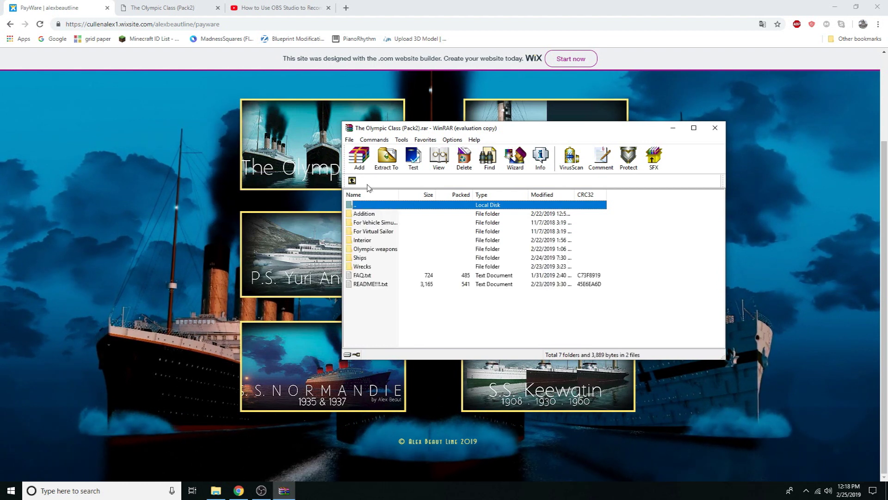
{"action": "key", "text": "BackSpace"}
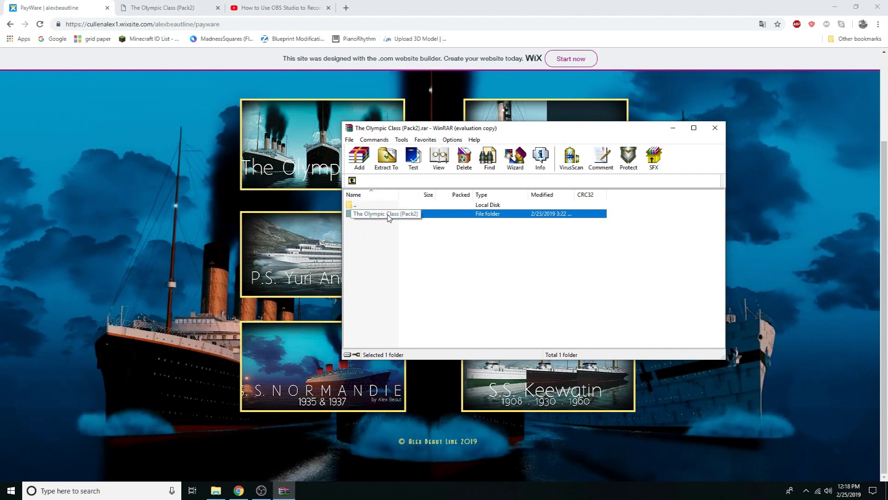
{"action": "left_click", "coordinate": [377, 244]}
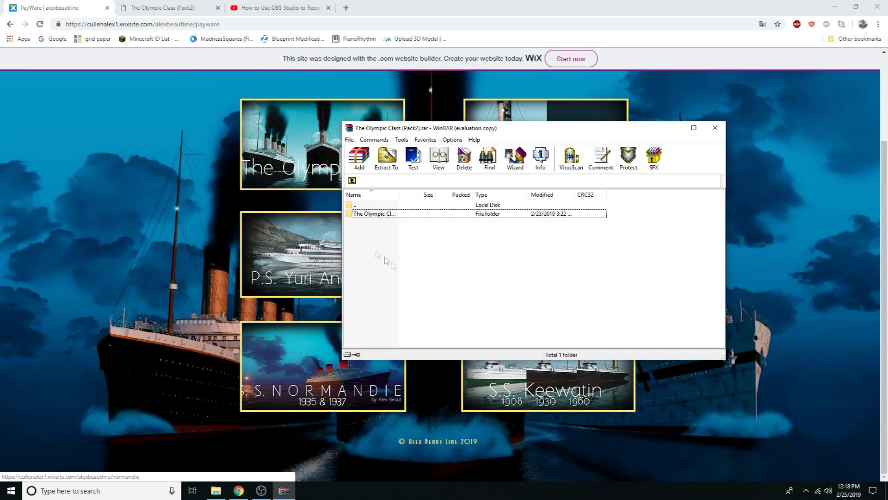
{"action": "double_click", "coordinate": [373, 214]}
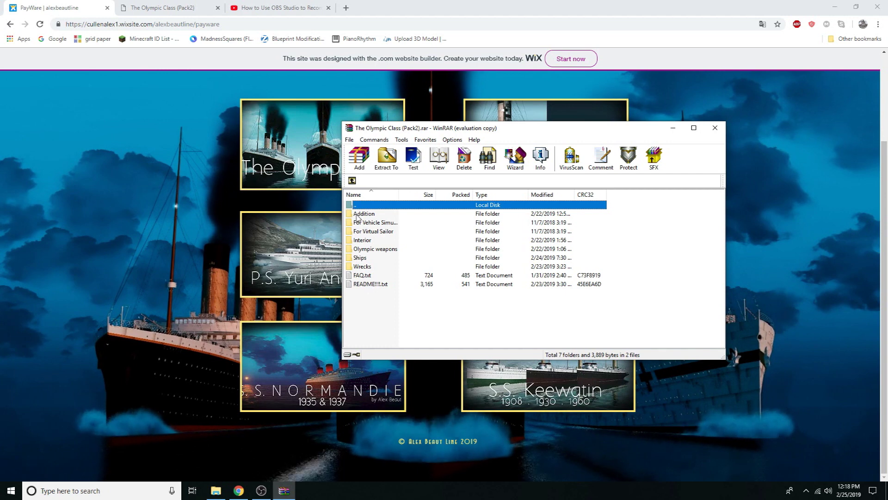
{"action": "double_click", "coordinate": [360, 285]}
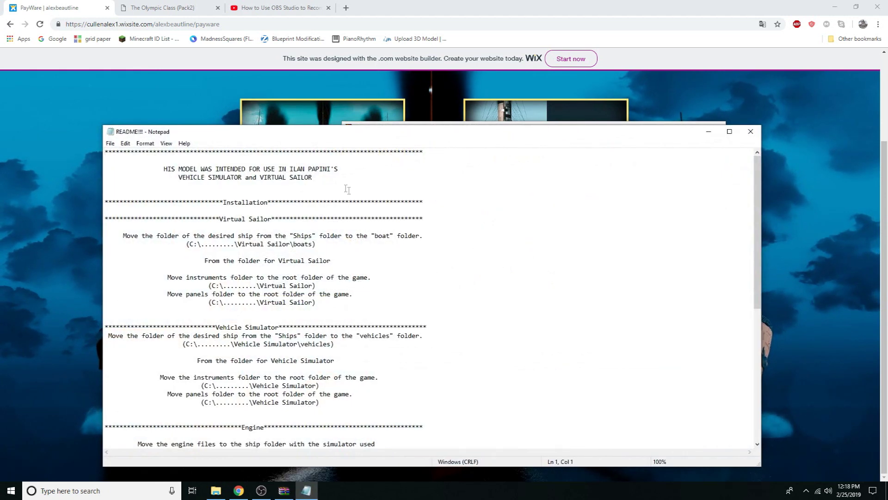
Reposition the README window and read through it, highlighting the Vehicle Simulator\vehicles path line.
{"action": "left_click_drag", "start_coordinate": [364, 137], "coordinate": [316, 91]}
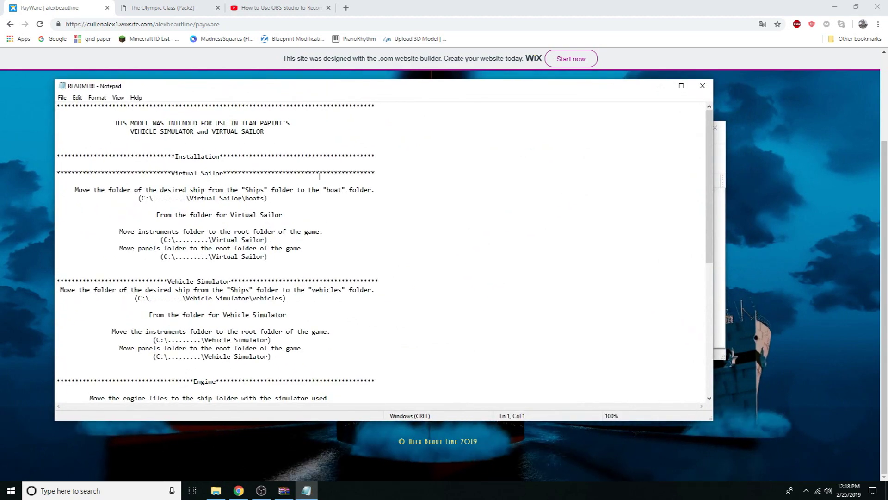
{"action": "scroll", "coordinate": [319, 176], "scroll_direction": "down", "scroll_amount": 5}
{"action": "scroll", "coordinate": [277, 228], "scroll_direction": "up", "scroll_amount": 5}
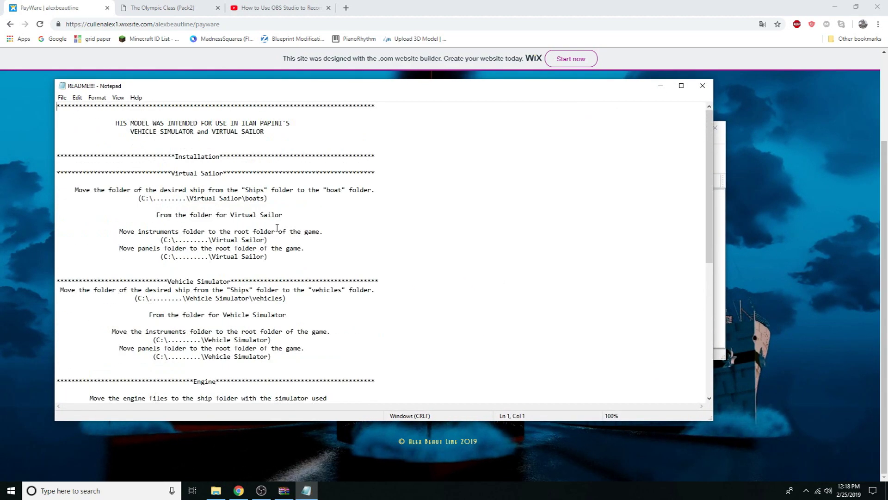
{"action": "scroll", "coordinate": [277, 205], "scroll_direction": "down", "scroll_amount": 3}
{"action": "scroll", "coordinate": [262, 237], "scroll_direction": "down", "scroll_amount": 6}
{"action": "scroll", "coordinate": [248, 288], "scroll_direction": "up", "scroll_amount": 9}
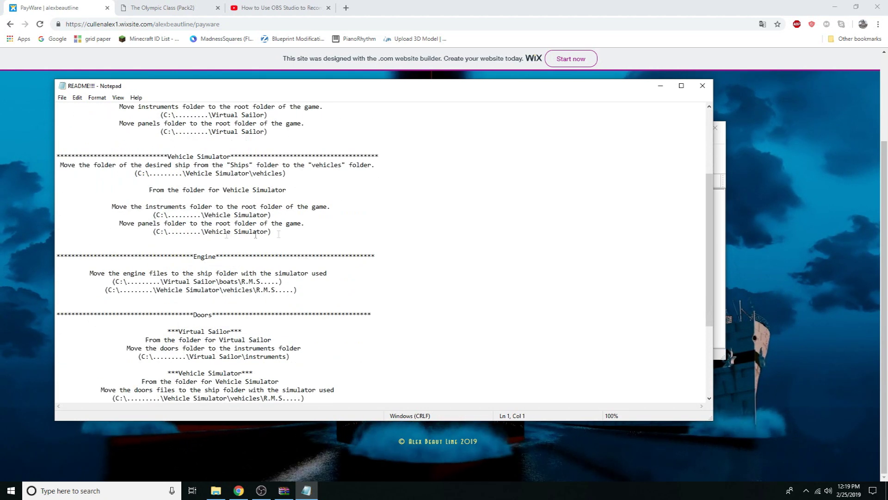
{"action": "scroll", "coordinate": [206, 148], "scroll_direction": "up", "scroll_amount": 5}
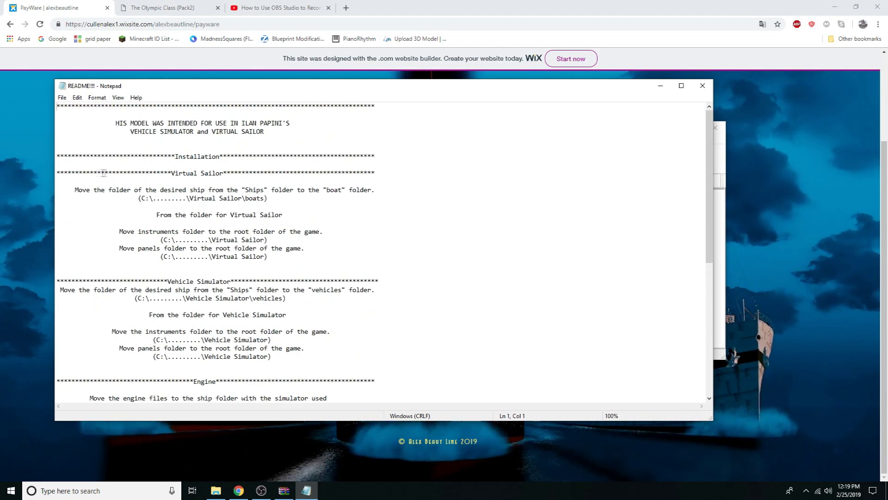
{"action": "scroll", "coordinate": [116, 231], "scroll_direction": "down", "scroll_amount": 6}
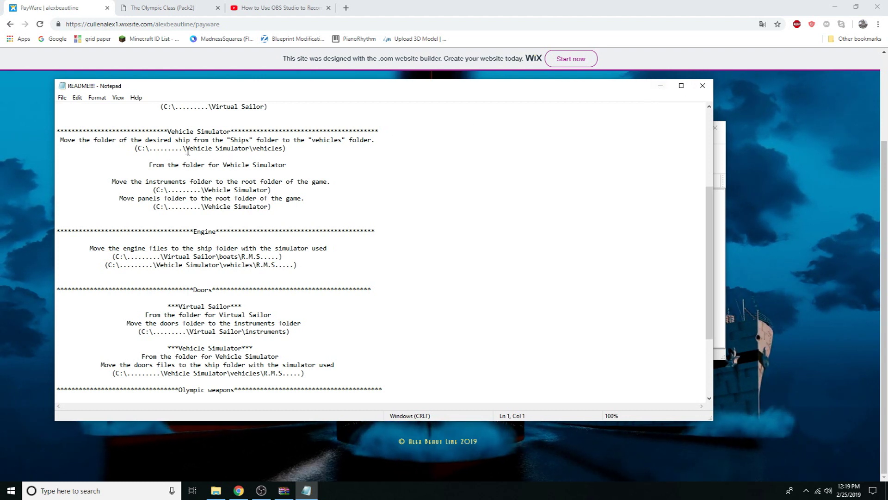
{"action": "left_click_drag", "start_coordinate": [181, 149], "coordinate": [286, 151]}
{"action": "left_click", "coordinate": [308, 150]}
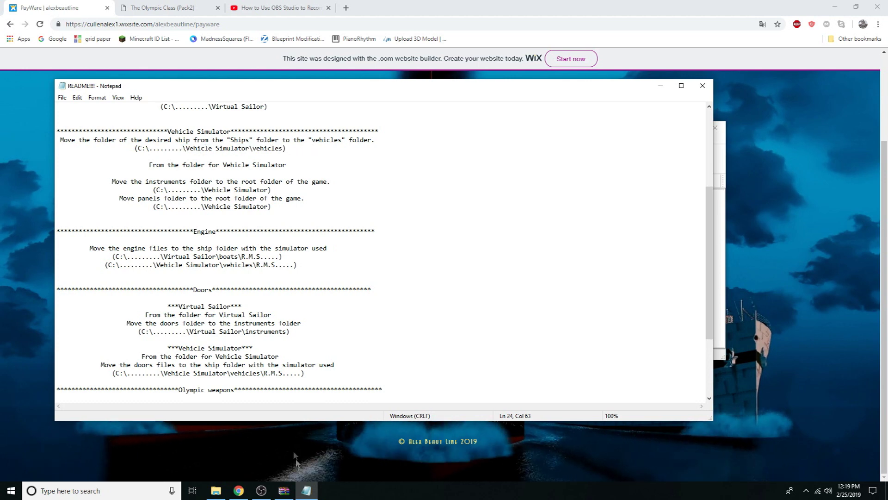
Navigate File Explorer via This PC and Local Disk (C:) to C:\Vehicle Simulator\vehicles.
{"action": "left_click", "coordinate": [216, 491]}
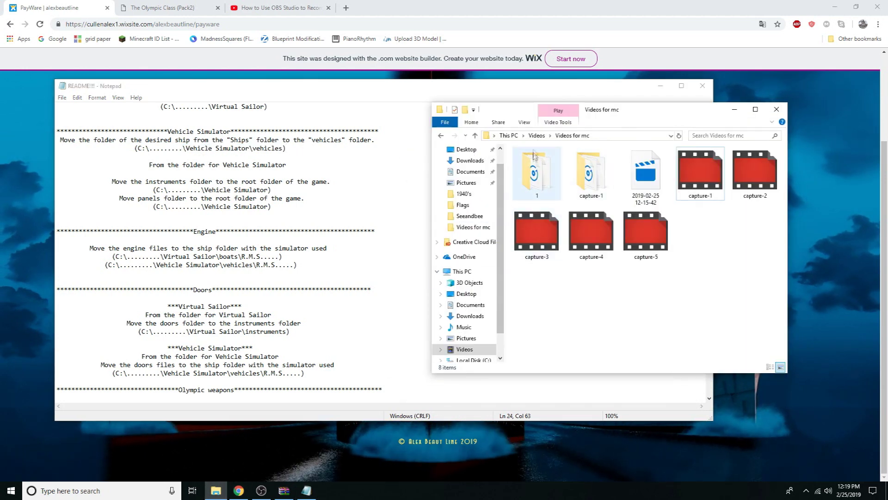
{"action": "left_click", "coordinate": [461, 271]}
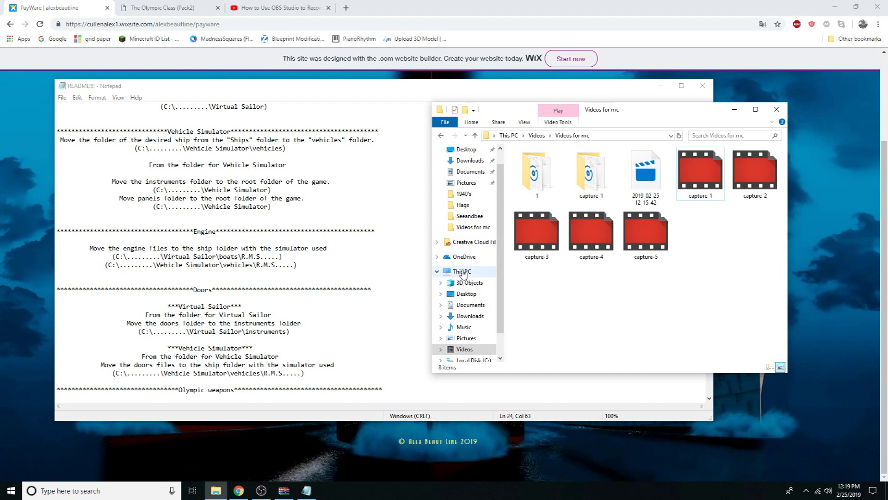
{"action": "left_click", "coordinate": [622, 337]}
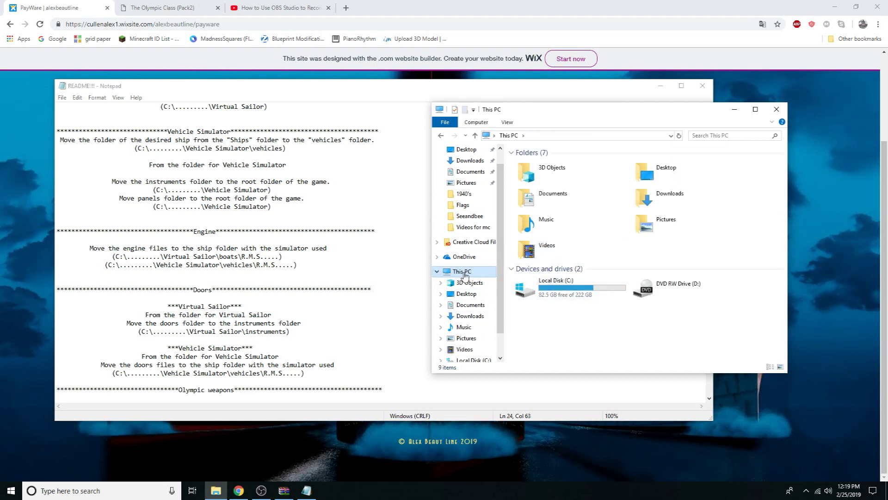
{"action": "double_click", "coordinate": [551, 289]}
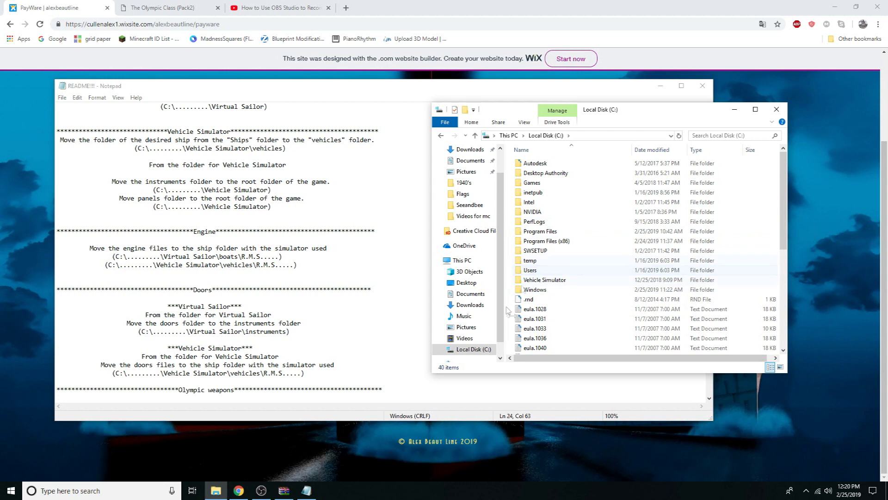
{"action": "double_click", "coordinate": [577, 281]}
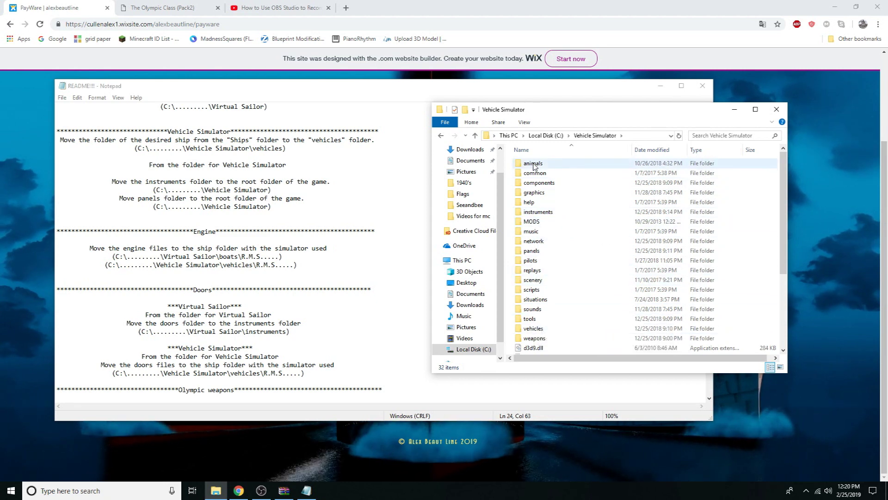
{"action": "double_click", "coordinate": [533, 329]}
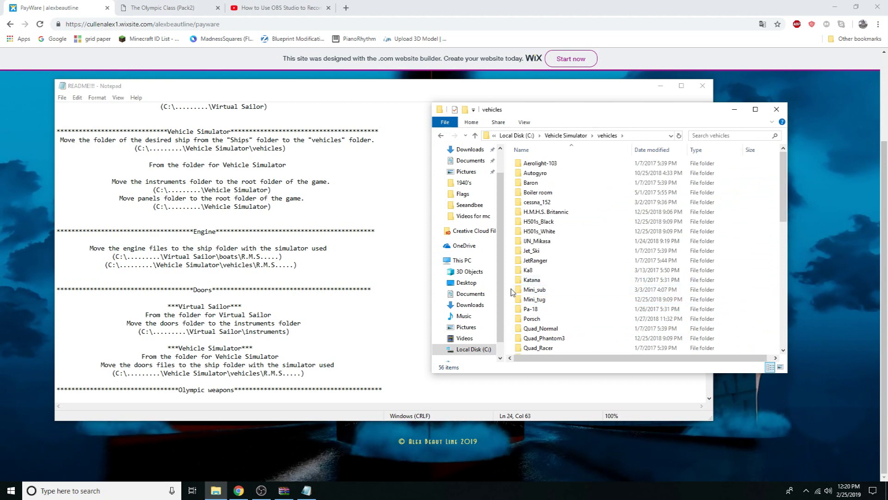
{"action": "scroll", "coordinate": [526, 216], "scroll_direction": "down", "scroll_amount": 7}
{"action": "scroll", "coordinate": [526, 216], "scroll_direction": "down", "scroll_amount": 4}
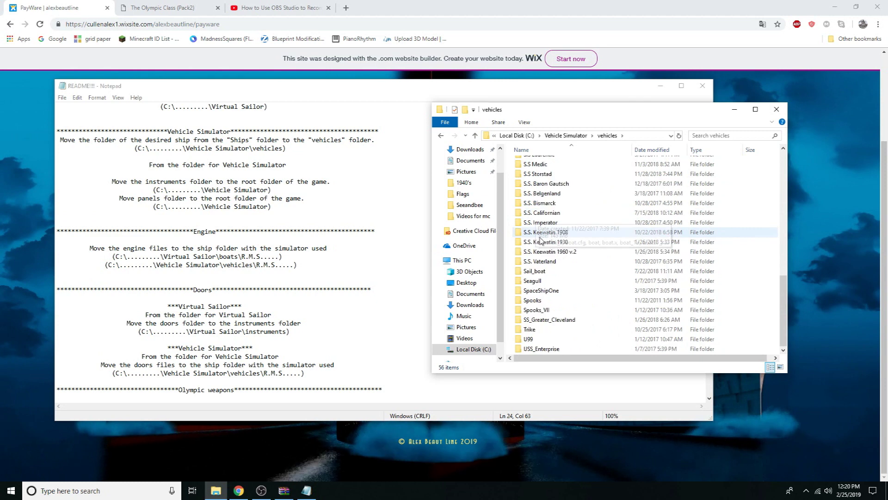
{"action": "scroll", "coordinate": [551, 218], "scroll_direction": "up", "scroll_amount": 5}
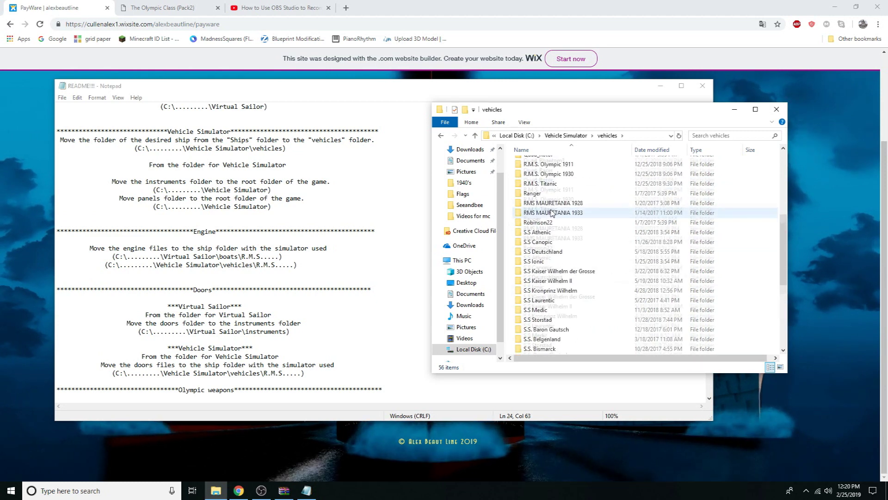